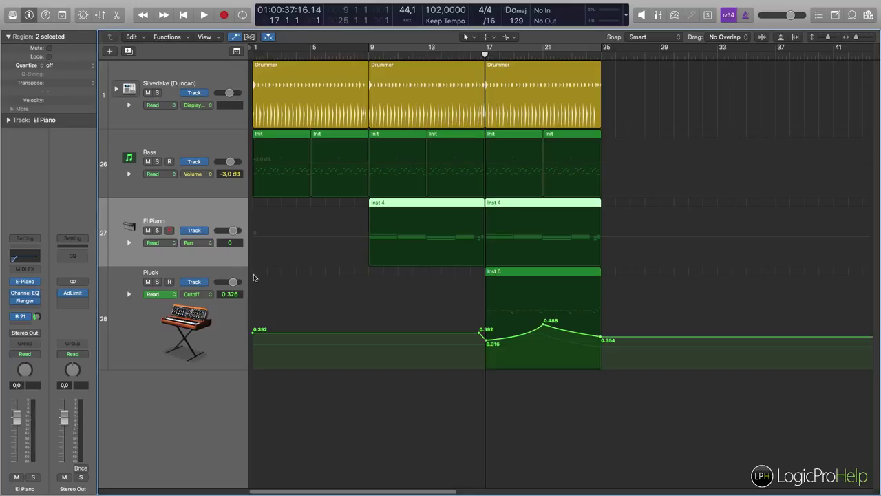
Step: Enlarge the El Piano track's height and select that track together with its two Inst 4 regions
{"action": "left_click_drag", "start_coordinate": [211, 265], "coordinate": [212, 278]}
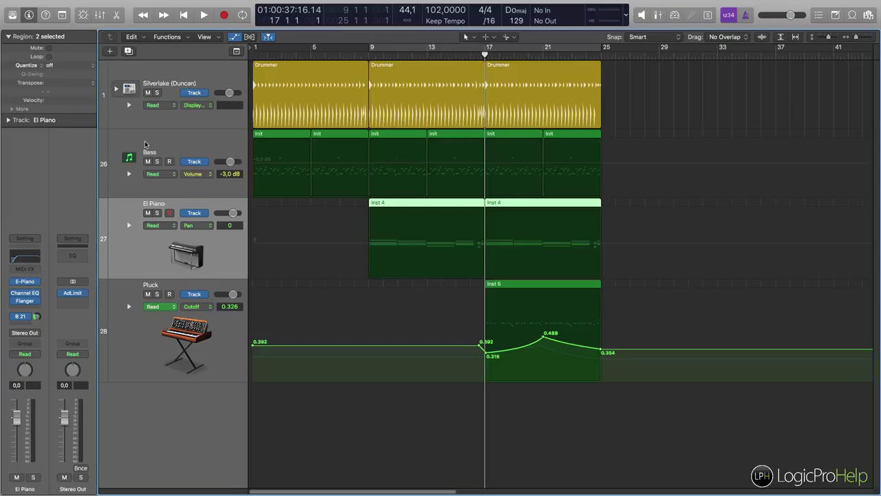
{"action": "left_click", "coordinate": [220, 135]}
{"action": "left_click", "coordinate": [219, 199]}
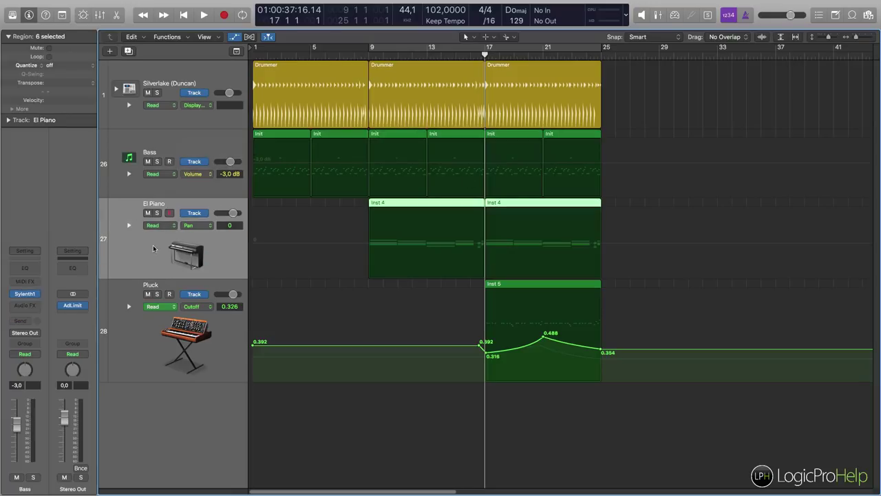
{"action": "left_click", "coordinate": [140, 334]}
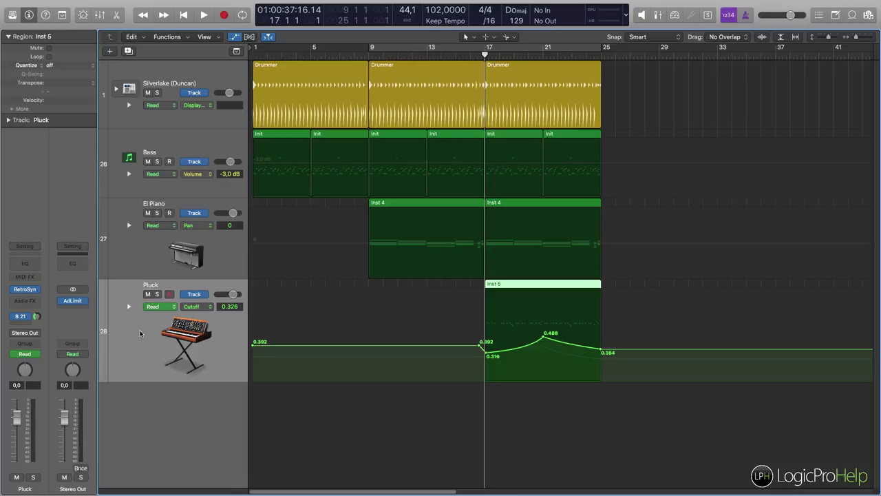
{"action": "left_click", "coordinate": [134, 243]}
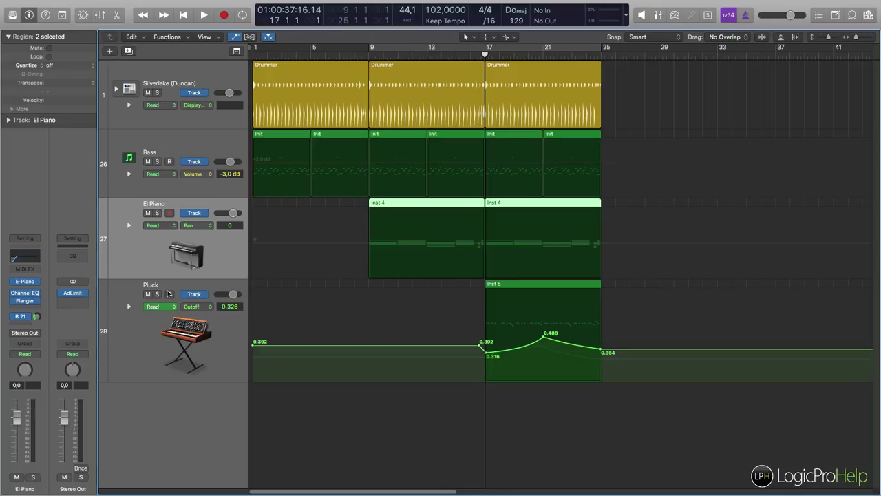
{"action": "left_click", "coordinate": [132, 183]}
{"action": "left_click", "coordinate": [138, 251]}
Step: Start Bounce Regions in Place for the El Piano regions, with the source set to Mute and effect plug-ins not bypassed
{"action": "key", "text": "ctrl+b"}
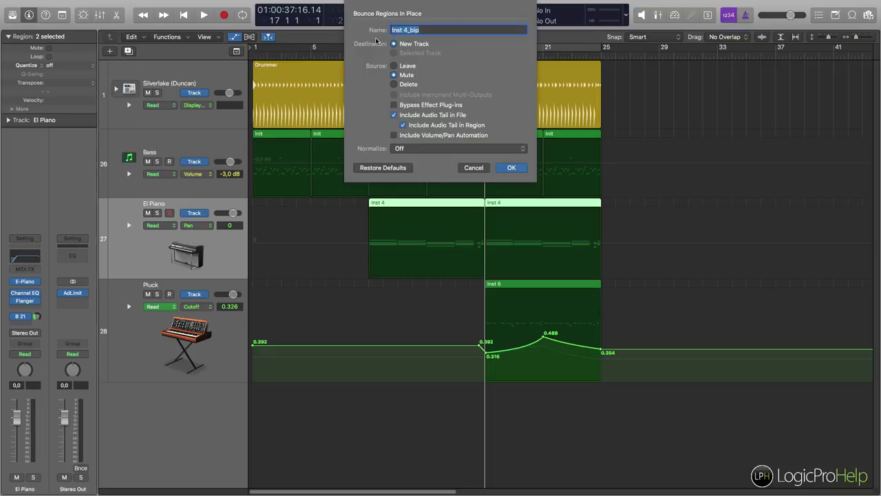
{"action": "left_click", "coordinate": [403, 29]}
{"action": "left_click", "coordinate": [394, 66]}
{"action": "left_click", "coordinate": [394, 75]}
{"action": "left_click", "coordinate": [393, 84]}
{"action": "left_click", "coordinate": [394, 75]}
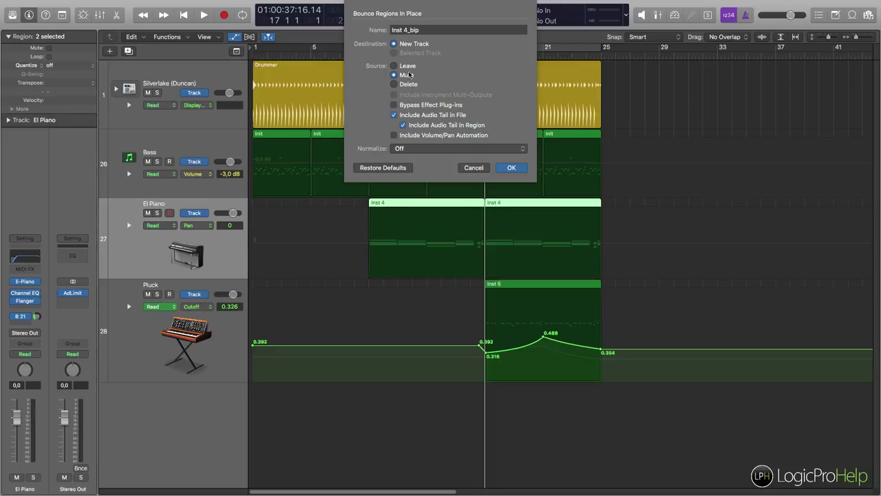
{"action": "left_click", "coordinate": [395, 104]}
{"action": "left_click", "coordinate": [395, 105]}
{"action": "left_click", "coordinate": [403, 125]}
Step: Name the bounce "El Piano bounce", leave Normalize off and bounce the regions to a new track
{"action": "left_click_drag", "start_coordinate": [425, 30], "coordinate": [339, 22]}
{"action": "type", "text": "El Piano bounce"}
{"action": "left_click", "coordinate": [402, 149]}
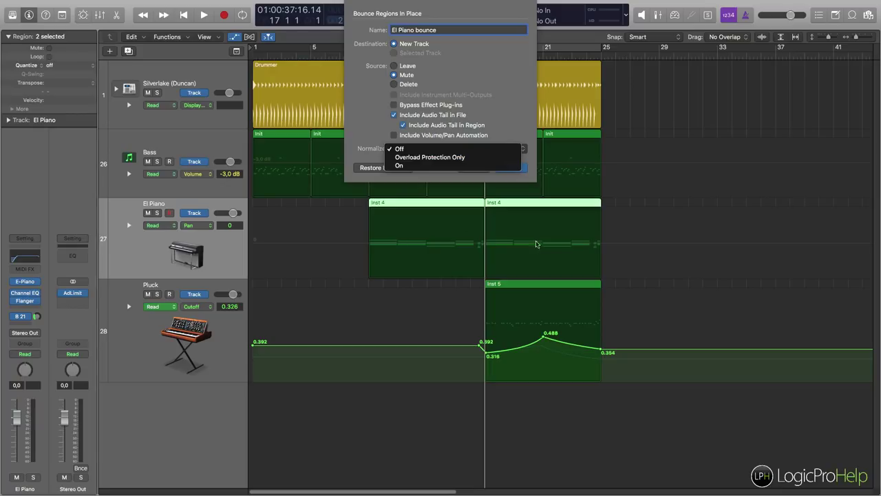
{"action": "left_click", "coordinate": [412, 149]}
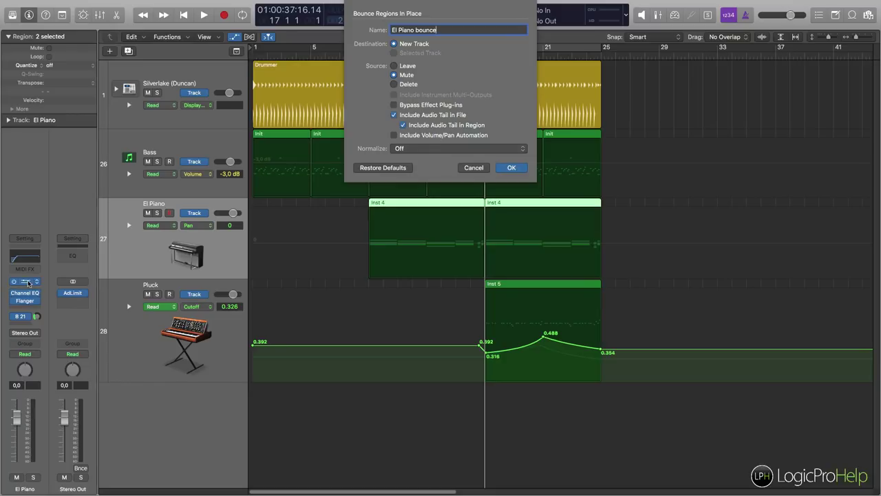
{"action": "left_click", "coordinate": [405, 150]}
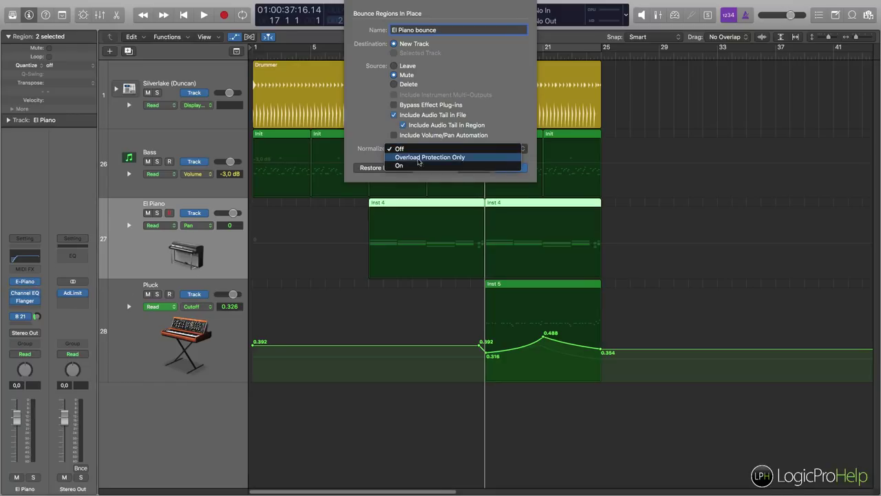
{"action": "left_click", "coordinate": [369, 142]}
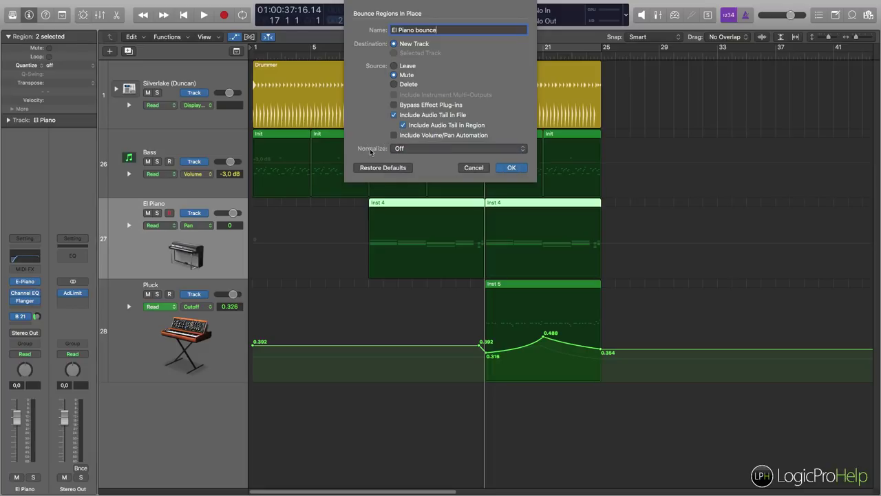
{"action": "left_click", "coordinate": [510, 169]}
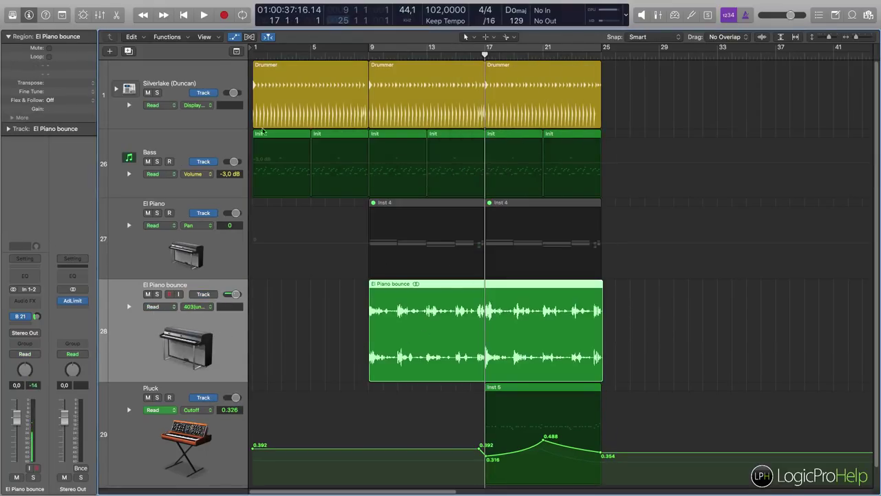
Step: Hide the track automation and select the El Piano bounce track
{"action": "left_click", "coordinate": [235, 36]}
{"action": "left_click", "coordinate": [159, 241]}
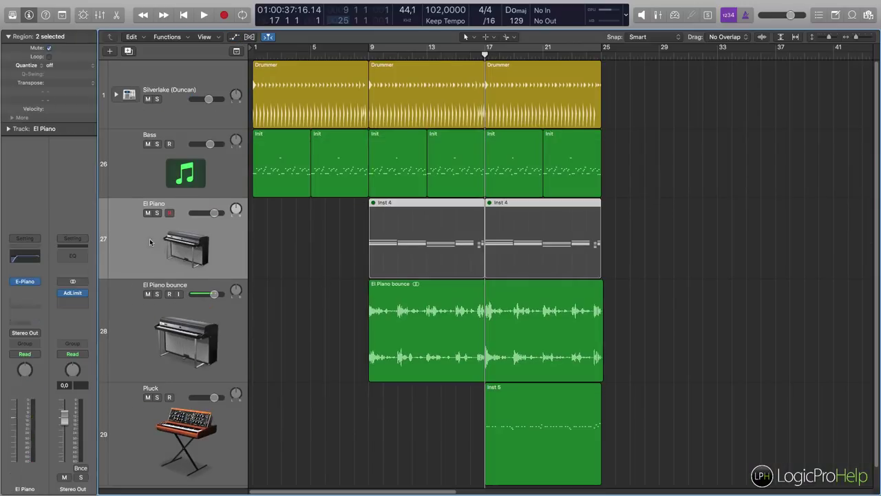
{"action": "left_click", "coordinate": [138, 325]}
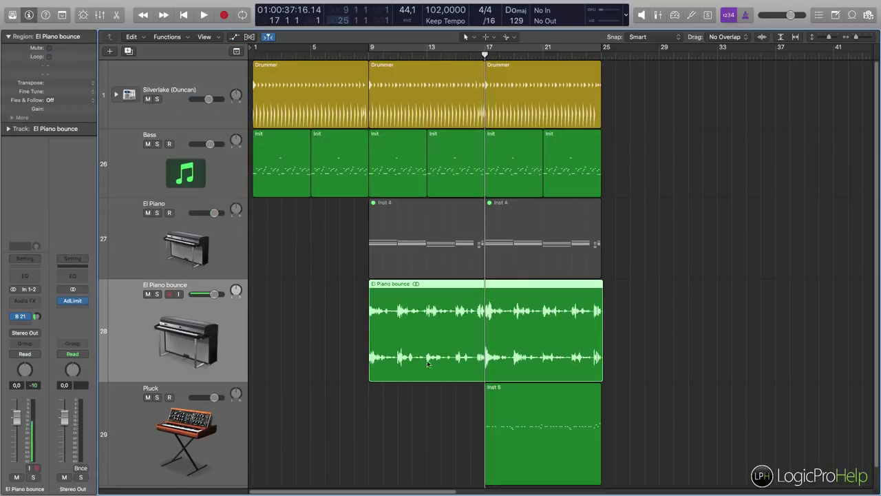
Step: Solo the El Piano bounce track, play it from bar 9 and lower its volume to -5.3 dB
{"action": "left_click", "coordinate": [369, 55]}
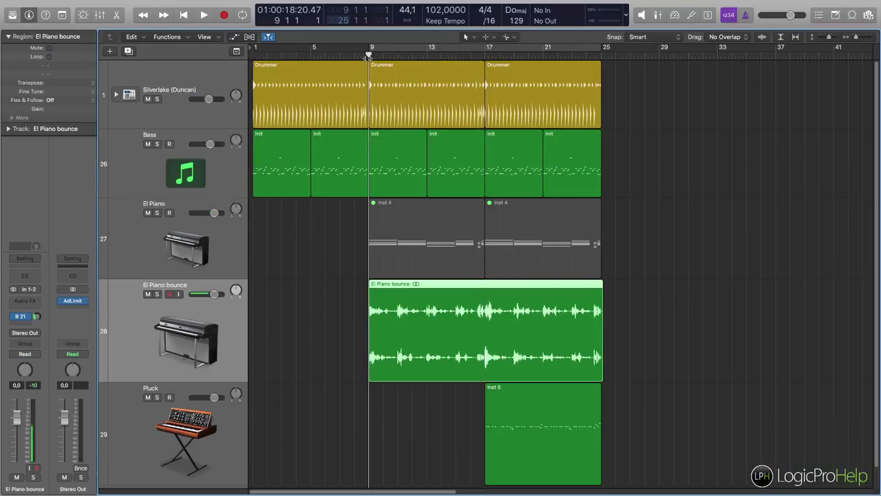
{"action": "left_click", "coordinate": [156, 294]}
{"action": "key", "text": "space"}
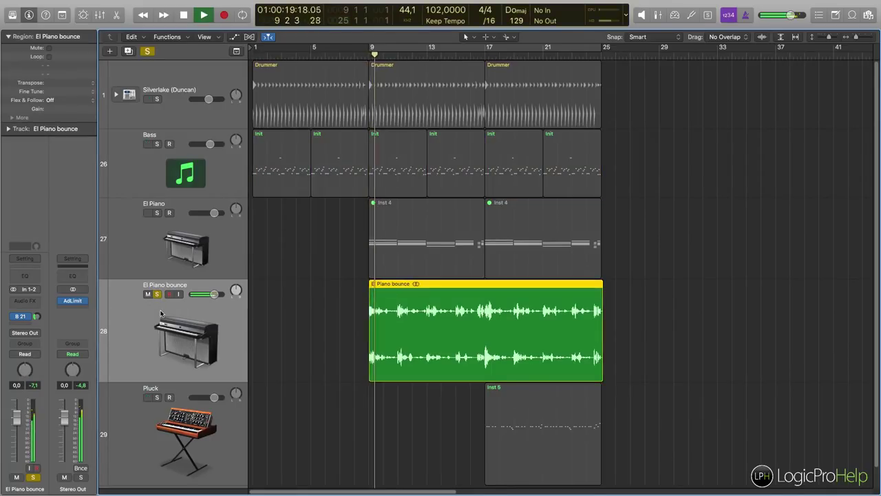
{"action": "left_click_drag", "start_coordinate": [214, 294], "coordinate": [196, 297]}
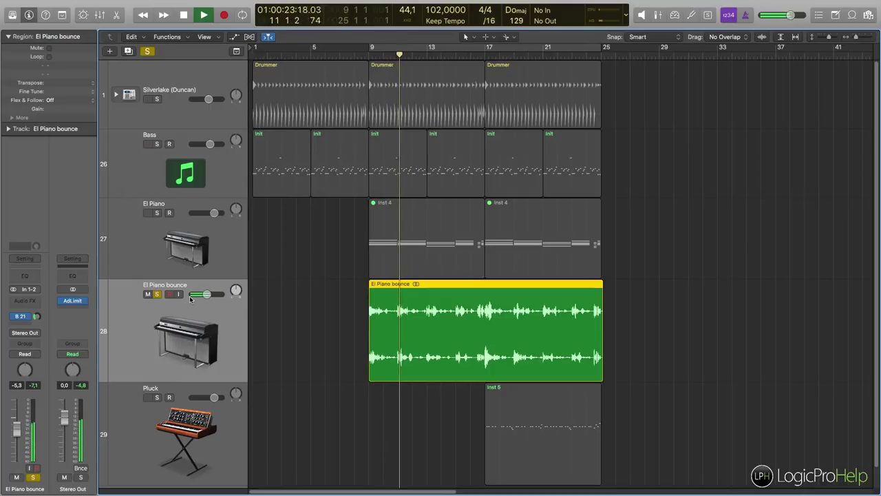
{"action": "key", "text": "space"}
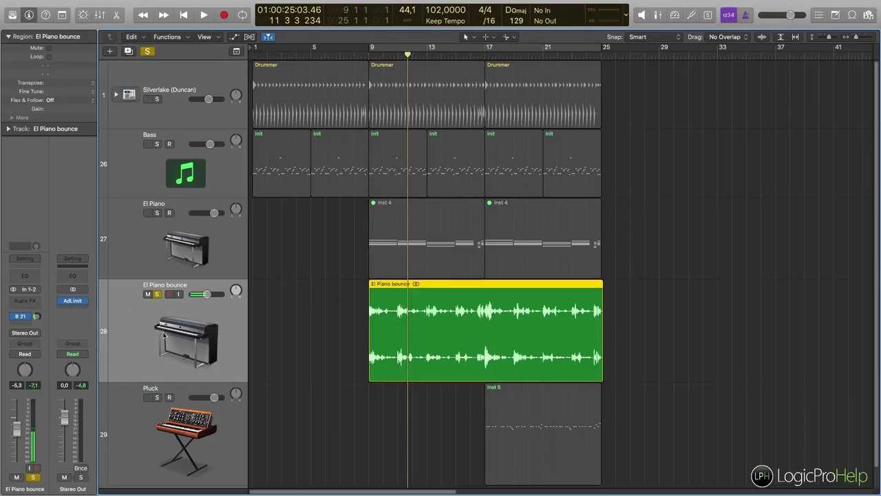
Step: Solo the original El Piano track and unmute its two Inst 4 regions
{"action": "scroll", "coordinate": [171, 323], "scroll_direction": "right", "scroll_amount": 1}
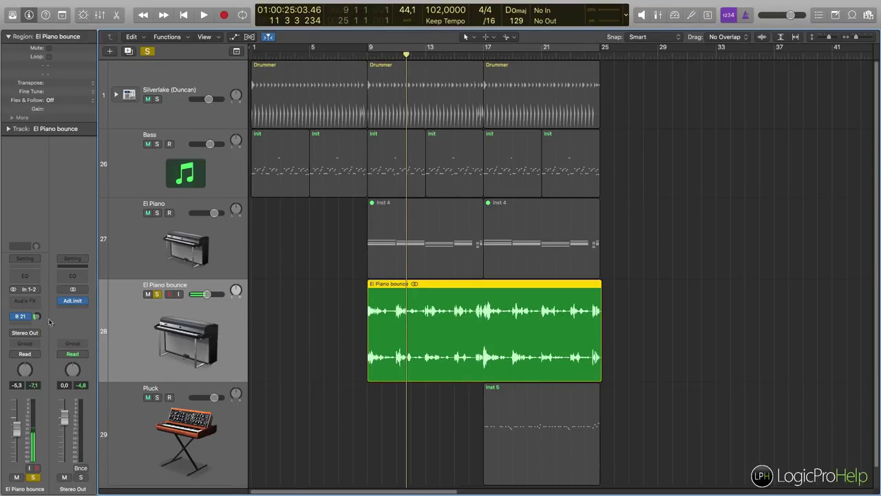
{"action": "left_click", "coordinate": [130, 251]}
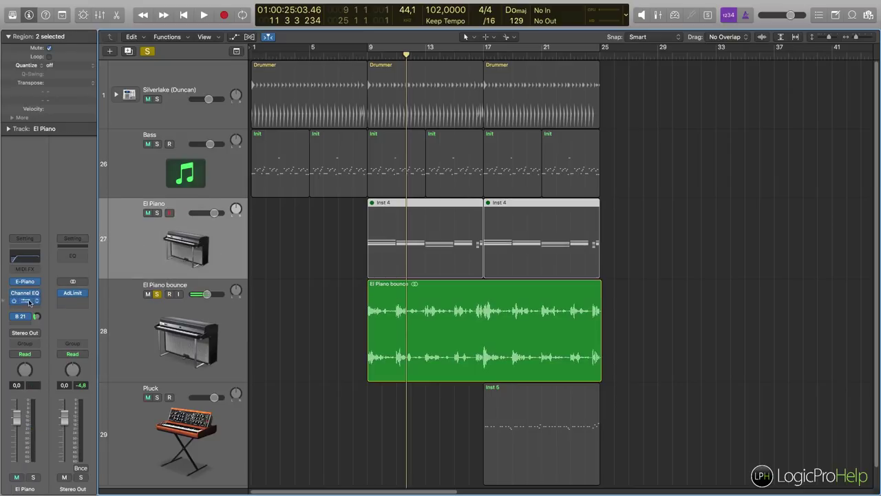
{"action": "mouse_move", "coordinate": [27, 303]}
{"action": "left_click", "coordinate": [157, 213]}
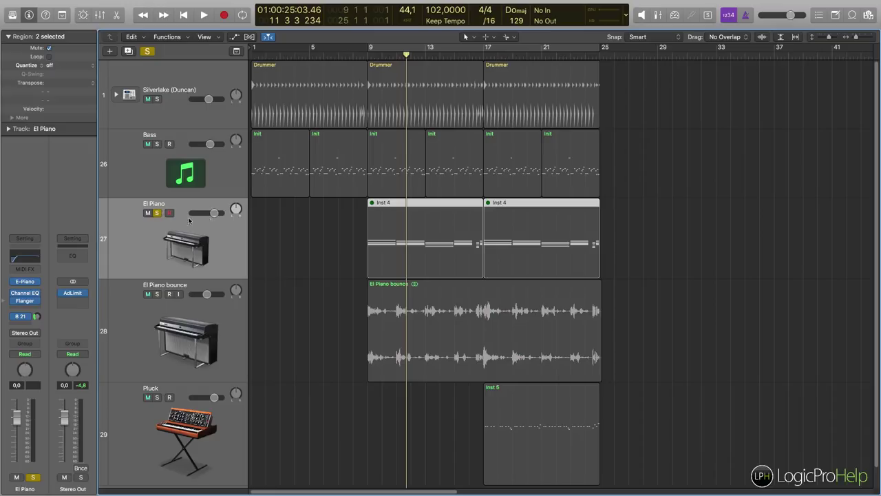
{"action": "left_click_drag", "start_coordinate": [325, 228], "coordinate": [651, 236]}
{"action": "key", "text": "ctrl+m"}
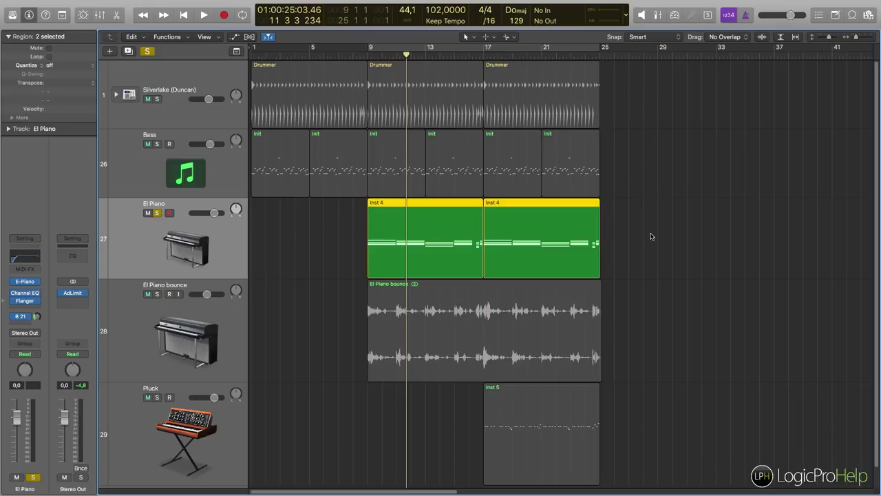
Step: Play the El Piano track from bar 9 with its Flanger bypassed and set the track volume to -5.6 dB
{"action": "key", "text": "space"}
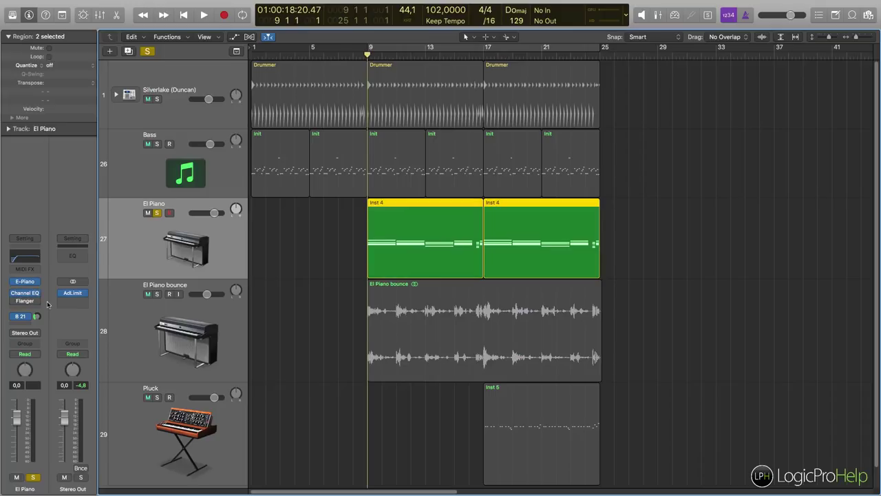
{"action": "key", "text": "space"}
{"action": "left_click", "coordinate": [214, 213]}
{"action": "left_click_drag", "start_coordinate": [213, 213], "coordinate": [205, 212]}
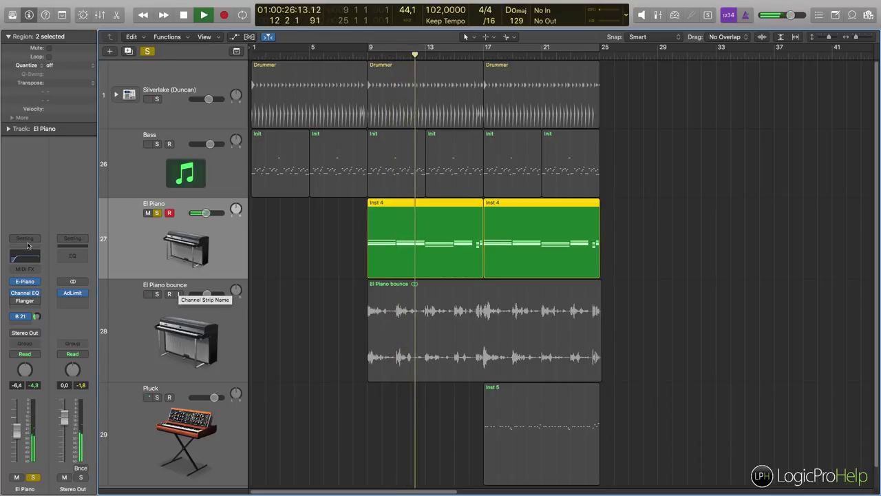
{"action": "left_click_drag", "start_coordinate": [205, 213], "coordinate": [206, 212]}
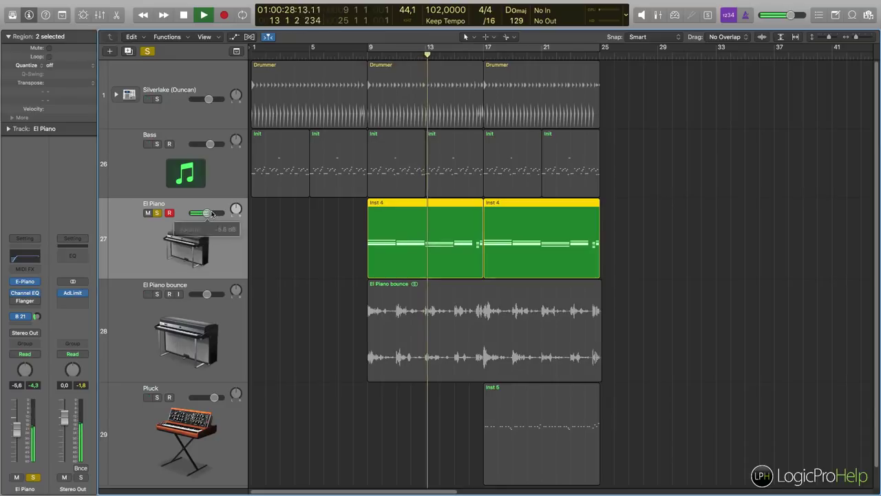
{"action": "left_click", "coordinate": [366, 58]}
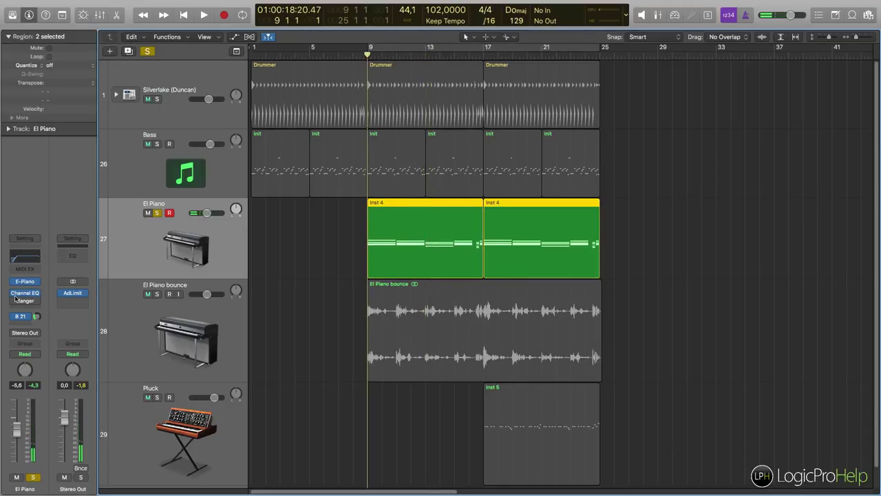
Step: Re-enable the El Piano track's Flanger and lower its Feedback to 39% and Mix to 44% while auditioning from bar 9
{"action": "key", "text": "space"}
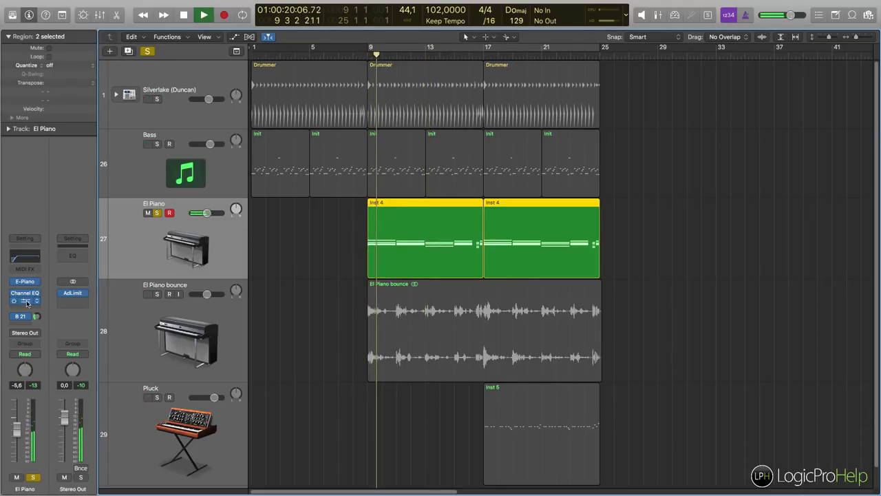
{"action": "key", "text": "space"}
{"action": "left_click", "coordinate": [26, 301]}
{"action": "left_click_drag", "start_coordinate": [157, 103], "coordinate": [156, 129]}
{"action": "double_click", "coordinate": [369, 57]}
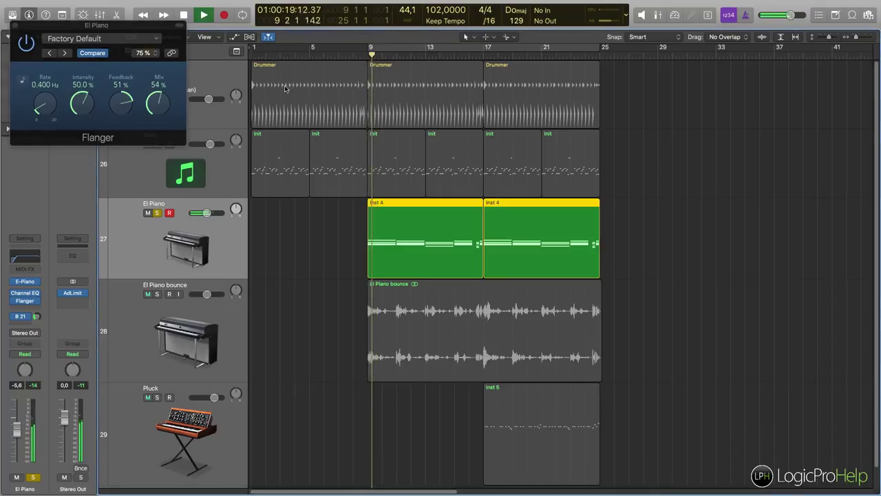
{"action": "left_click_drag", "start_coordinate": [157, 105], "coordinate": [121, 120]}
{"action": "left_click", "coordinate": [15, 25]}
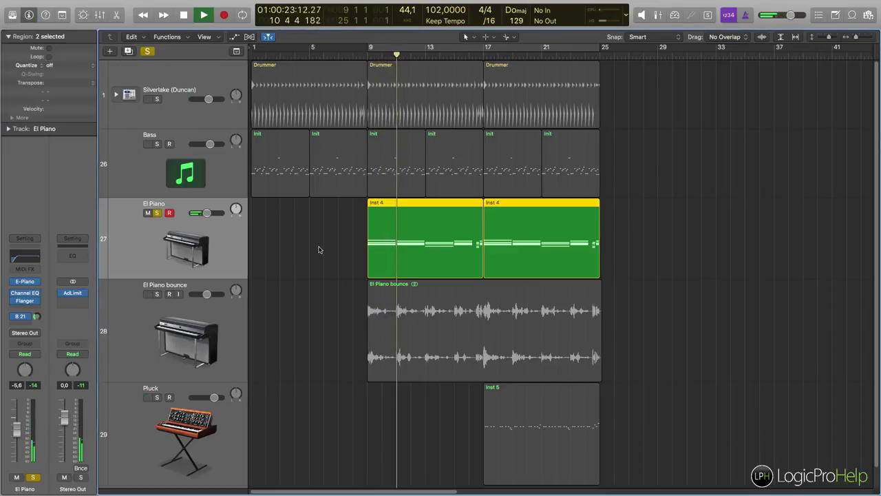
Step: Stop playback and bounce the El Piano regions in place to a new track with effect plug-ins bypassed, keeping the default name
{"action": "left_click", "coordinate": [234, 326]}
{"action": "left_click", "coordinate": [143, 245]}
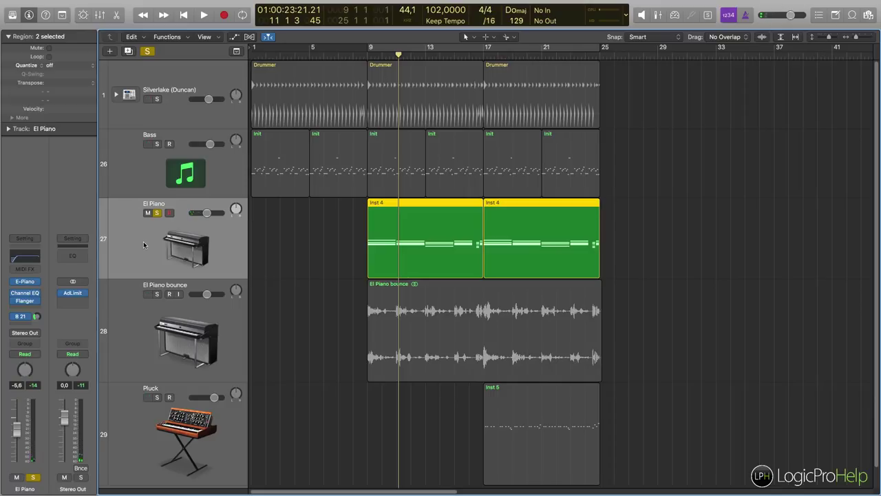
{"action": "key", "text": "ctrl+b"}
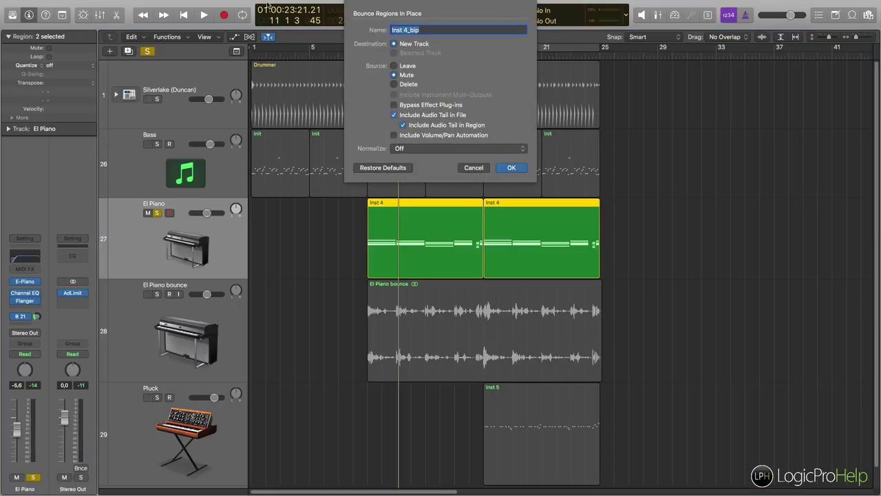
{"action": "left_click", "coordinate": [395, 105]}
{"action": "left_click", "coordinate": [425, 30]}
{"action": "left_click", "coordinate": [512, 167]}
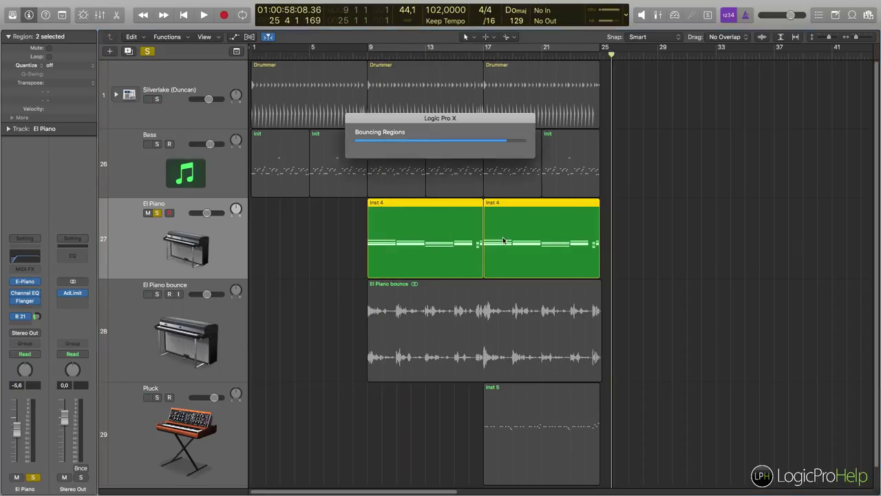
Step: Compare the plug-in inserts of the new Inst 4_bip track with those of the El Piano track
{"action": "left_click", "coordinate": [334, 324]}
{"action": "left_click", "coordinate": [214, 311]}
{"action": "left_click", "coordinate": [163, 272]}
{"action": "left_click", "coordinate": [124, 333]}
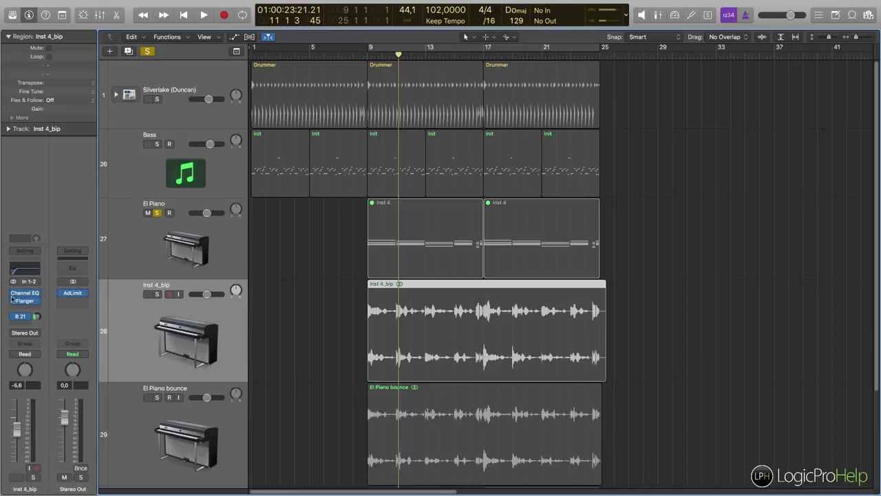
{"action": "left_click", "coordinate": [138, 257]}
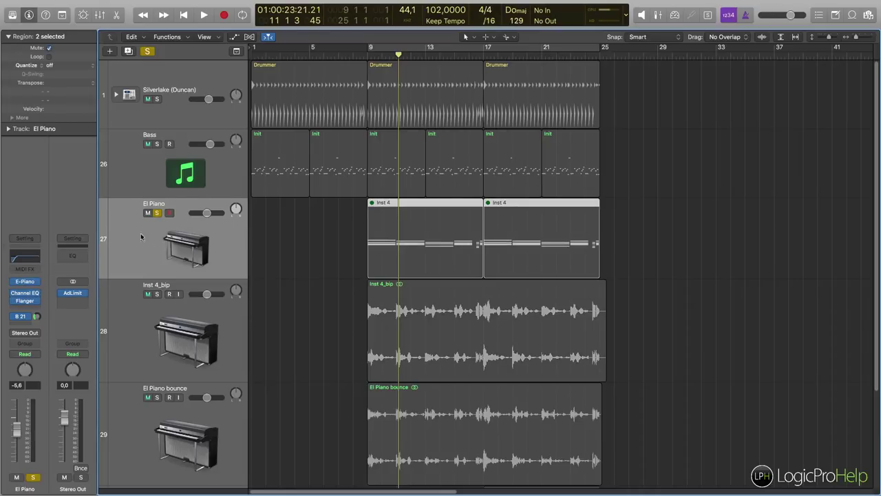
{"action": "left_click", "coordinate": [120, 294]}
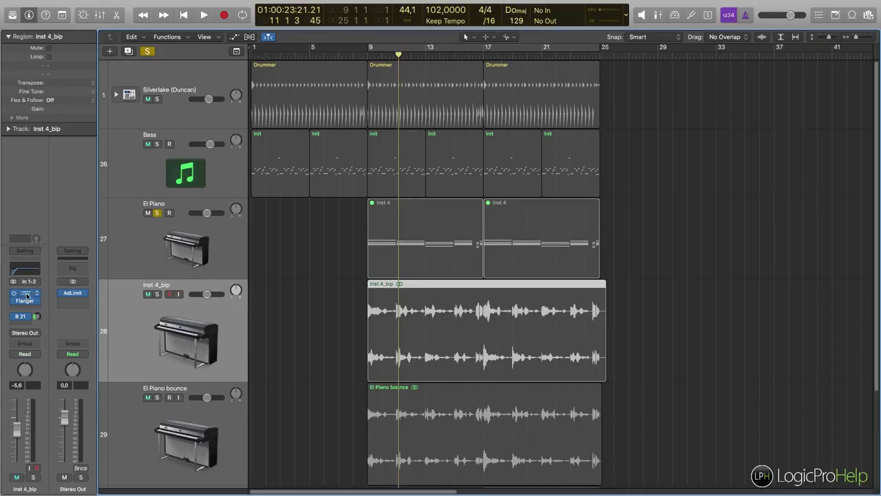
Step: Open the Flanger on the Inst 4_bip track to view its settings
{"action": "left_click_drag", "start_coordinate": [330, 308], "coordinate": [314, 327]}
{"action": "left_click_drag", "start_coordinate": [315, 327], "coordinate": [504, 336]}
{"action": "left_click", "coordinate": [117, 267]}
{"action": "left_click", "coordinate": [121, 313]}
{"action": "left_click", "coordinate": [25, 301]}
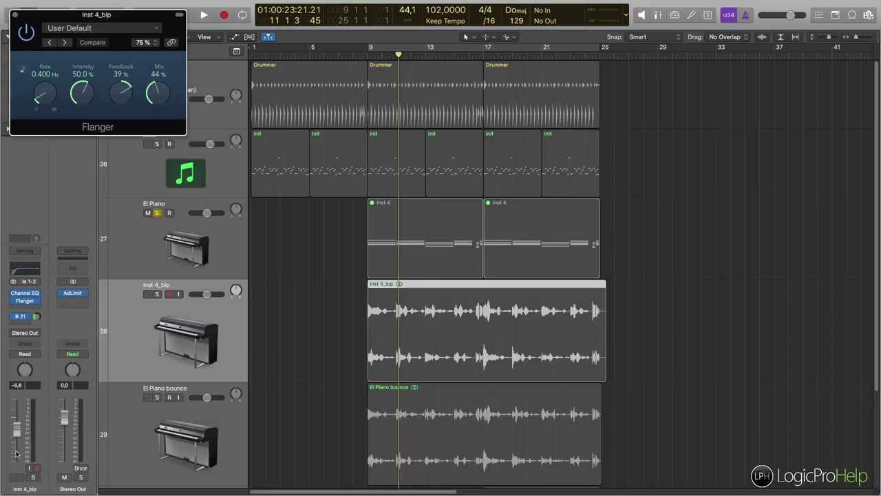
Step: Compare the channel strip of the El Piano instrument track with that of the bounced Inst 4_bip track
{"action": "left_click", "coordinate": [141, 257]}
{"action": "left_click", "coordinate": [134, 348]}
{"action": "left_click", "coordinate": [140, 262]}
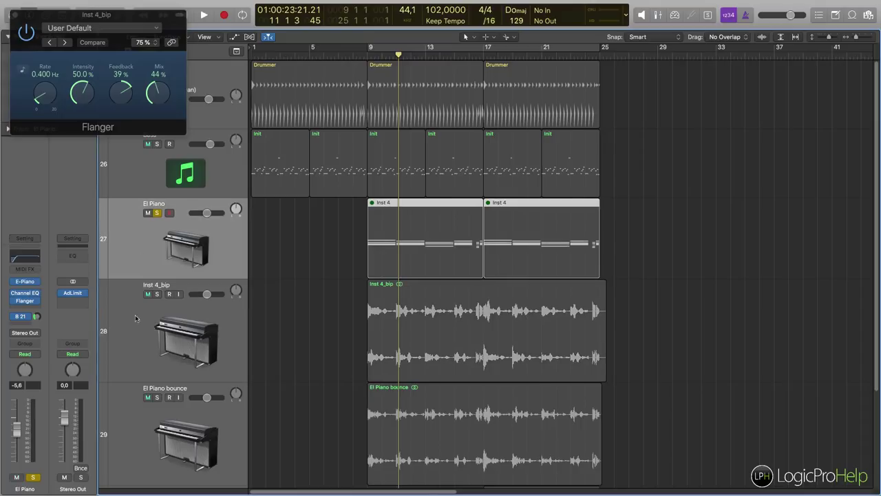
{"action": "left_click_drag", "start_coordinate": [326, 217], "coordinate": [677, 239]}
{"action": "key", "text": "Down"}
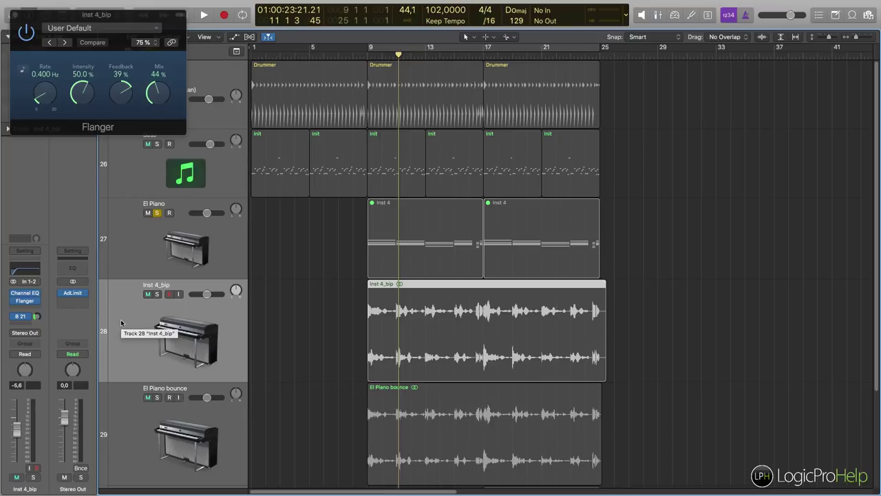
{"action": "left_click", "coordinate": [139, 240]}
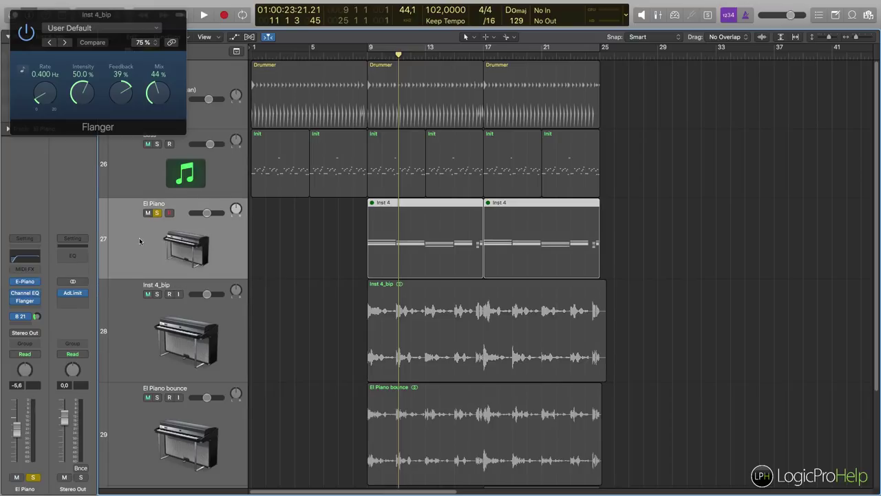
Step: View the MIDI effect plug-ins available for the El Piano track without inserting one
{"action": "left_click", "coordinate": [26, 270]}
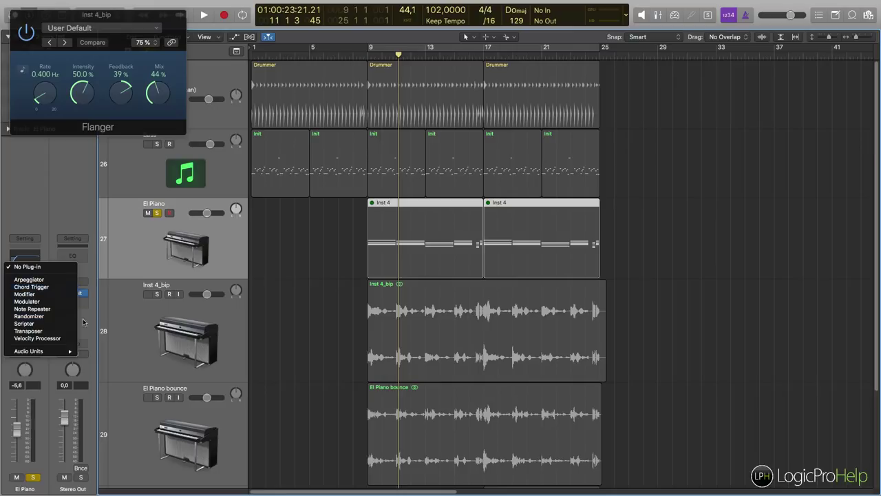
{"action": "left_click", "coordinate": [133, 255]}
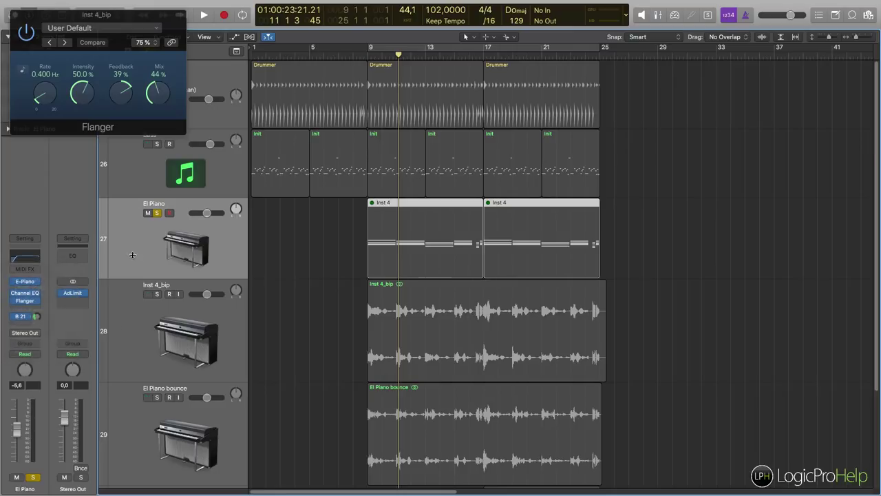
{"action": "left_click", "coordinate": [26, 269]}
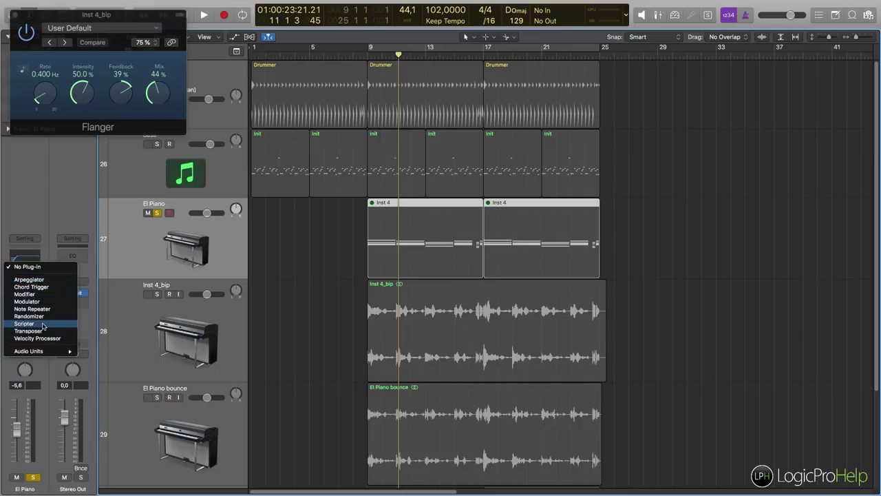
{"action": "left_click", "coordinate": [136, 264]}
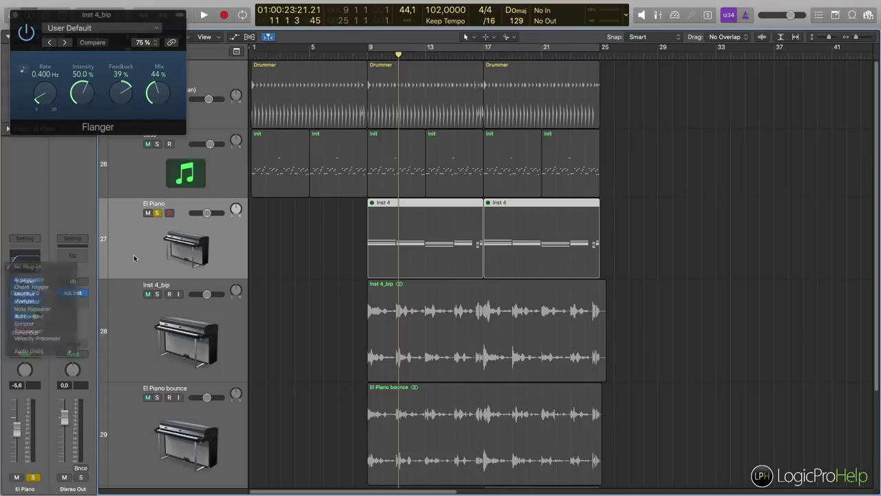
Step: Examine the bounced Inst 4_bip audio region and its track's plug-in inserts
{"action": "left_click", "coordinate": [133, 327]}
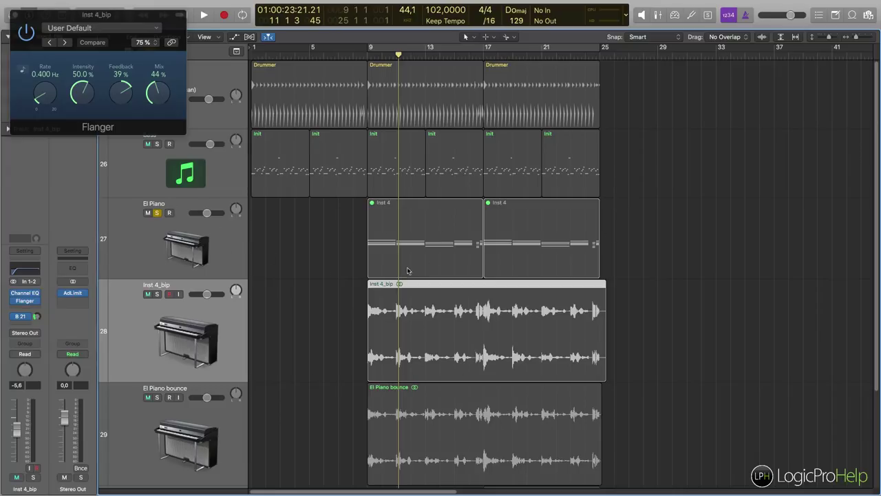
{"action": "left_click_drag", "start_coordinate": [321, 314], "coordinate": [605, 331]}
{"action": "left_click_drag", "start_coordinate": [321, 321], "coordinate": [754, 336]}
{"action": "left_click_drag", "start_coordinate": [734, 335], "coordinate": [358, 336]}
Step: Bypass the Channel EQ and Flanger on the El Piano track and check its inserts against the El Piano bounce track
{"action": "key", "text": "Up"}
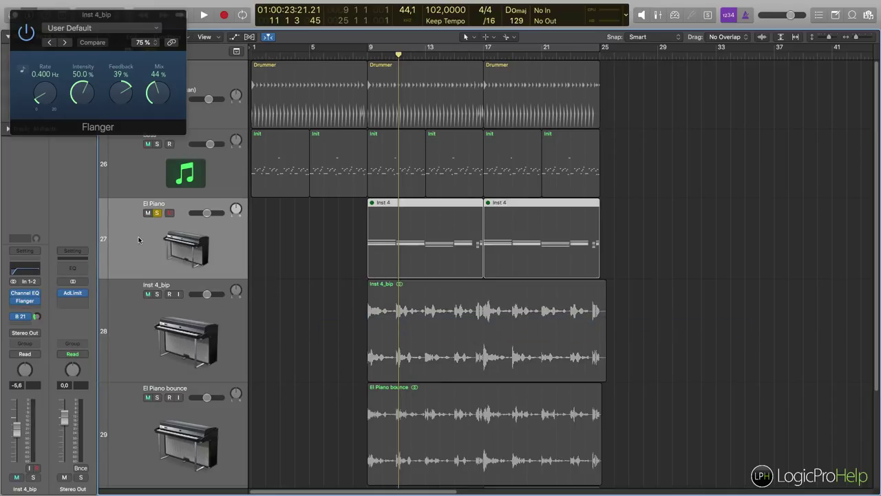
{"action": "left_click", "coordinate": [12, 294]}
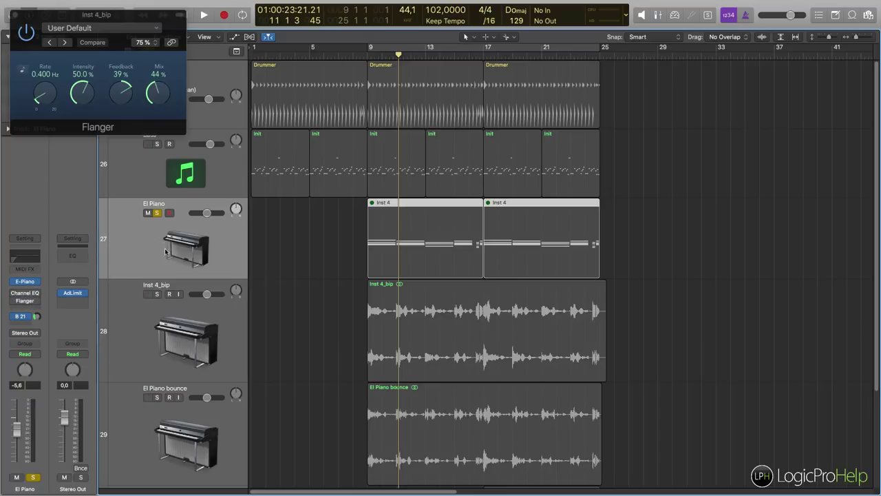
{"action": "left_click", "coordinate": [204, 418]}
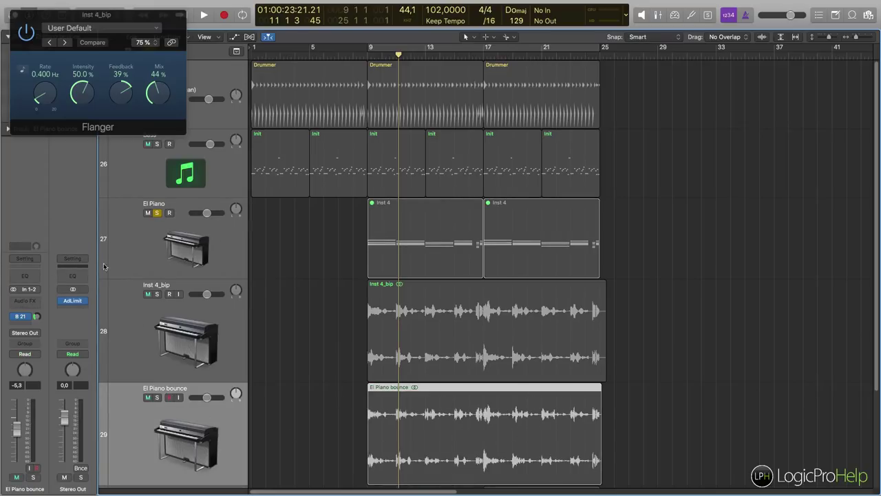
{"action": "left_click", "coordinate": [135, 251]}
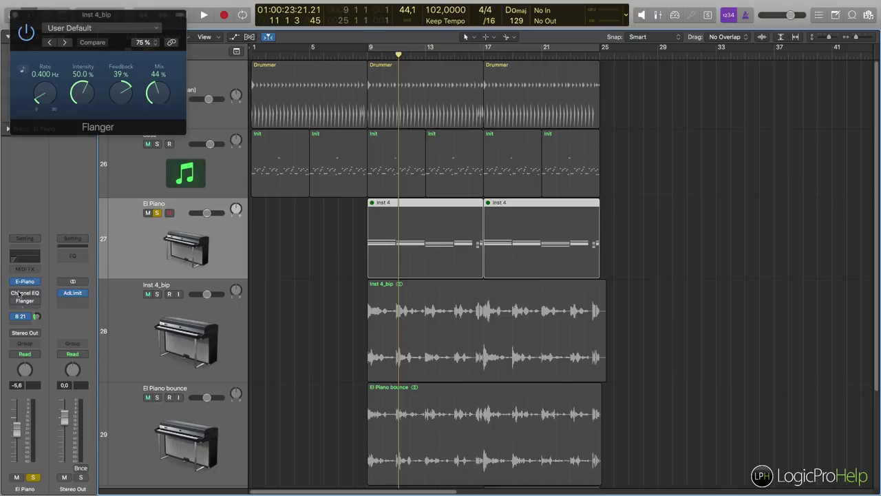
Step: Close the Inst 4_bip Flanger window and compare the inserts of the three piano tracks in the mixer
{"action": "left_click_drag", "start_coordinate": [126, 18], "coordinate": [134, 60]}
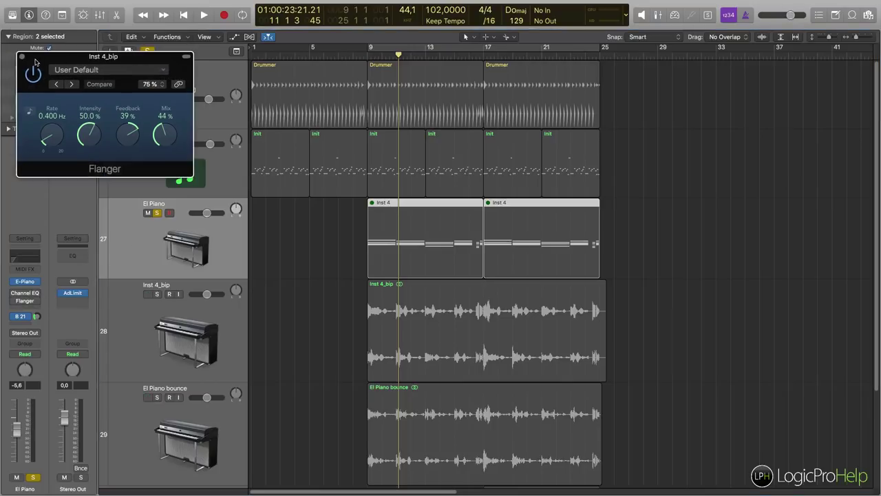
{"action": "left_click", "coordinate": [21, 57]}
{"action": "key", "text": "x"}
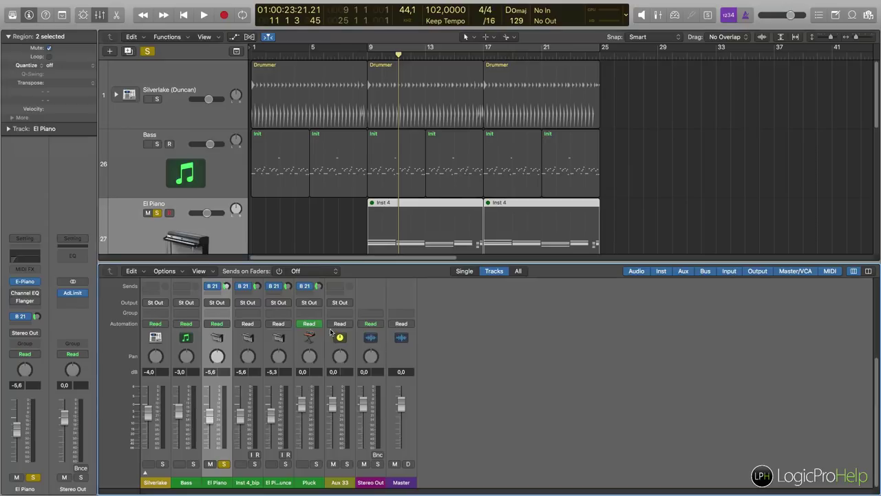
{"action": "scroll", "coordinate": [331, 332], "scroll_direction": "up", "scroll_amount": 5}
{"action": "left_click_drag", "start_coordinate": [278, 354], "coordinate": [217, 352]}
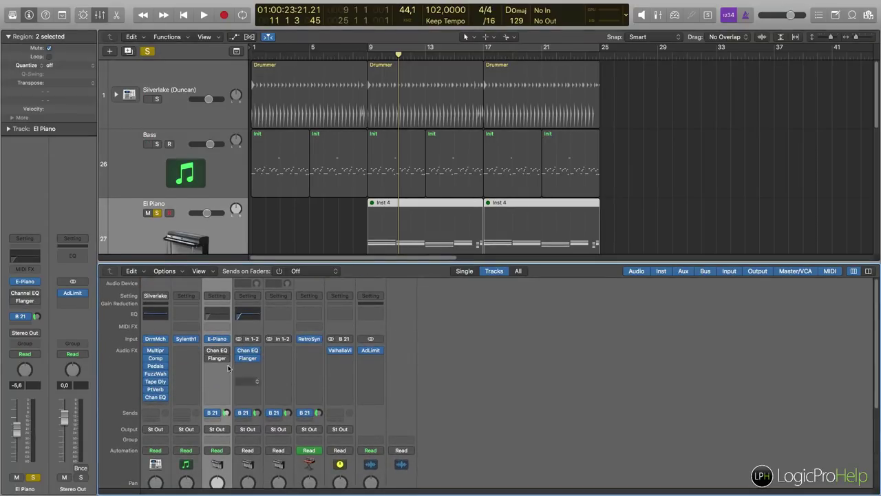
{"action": "left_click", "coordinate": [103, 16]}
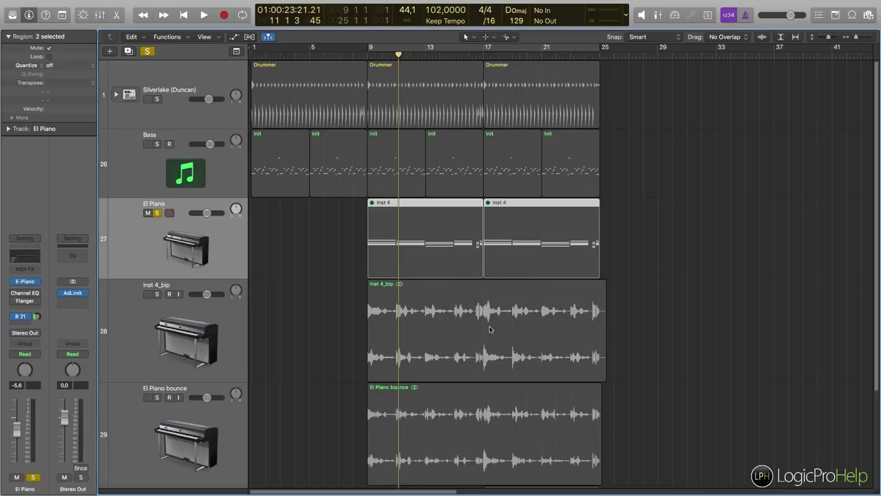
Step: Unsolo the El Piano track and compare the Inst 4_bip and El Piano bounce tracks
{"action": "left_click", "coordinate": [157, 213]}
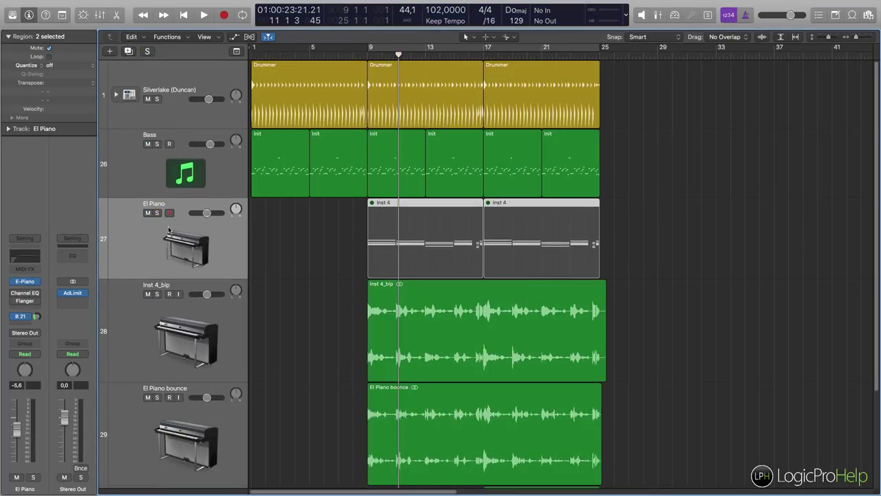
{"action": "left_click", "coordinate": [174, 329]}
{"action": "scroll", "coordinate": [128, 317], "scroll_direction": "down", "scroll_amount": 6}
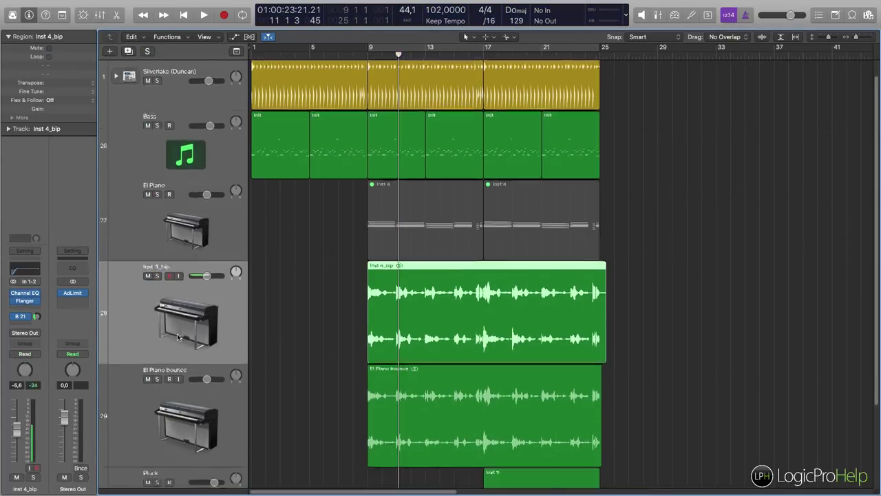
{"action": "left_click", "coordinate": [128, 316]}
{"action": "scroll", "coordinate": [128, 316], "scroll_direction": "up", "scroll_amount": 6}
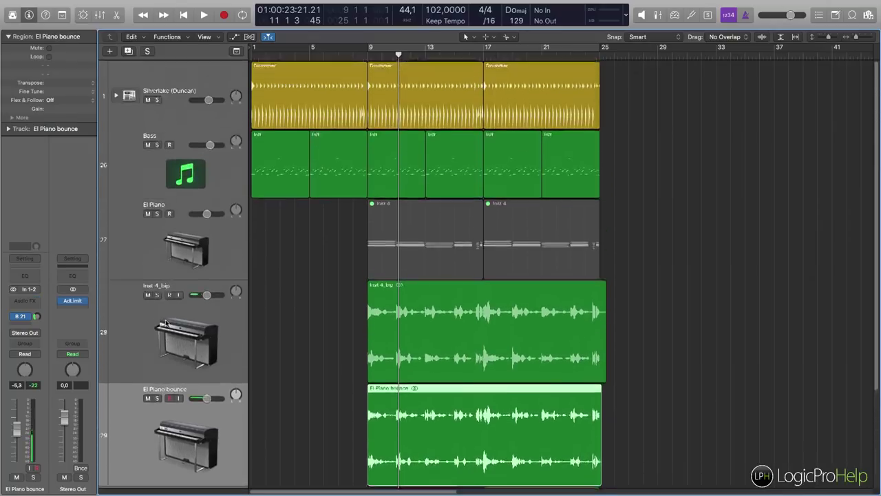
{"action": "left_click", "coordinate": [144, 335]}
{"action": "left_click", "coordinate": [146, 421]}
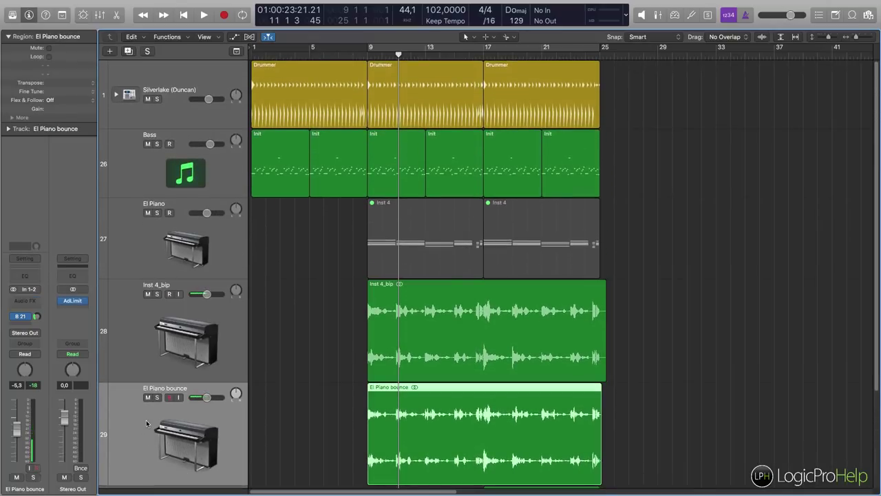